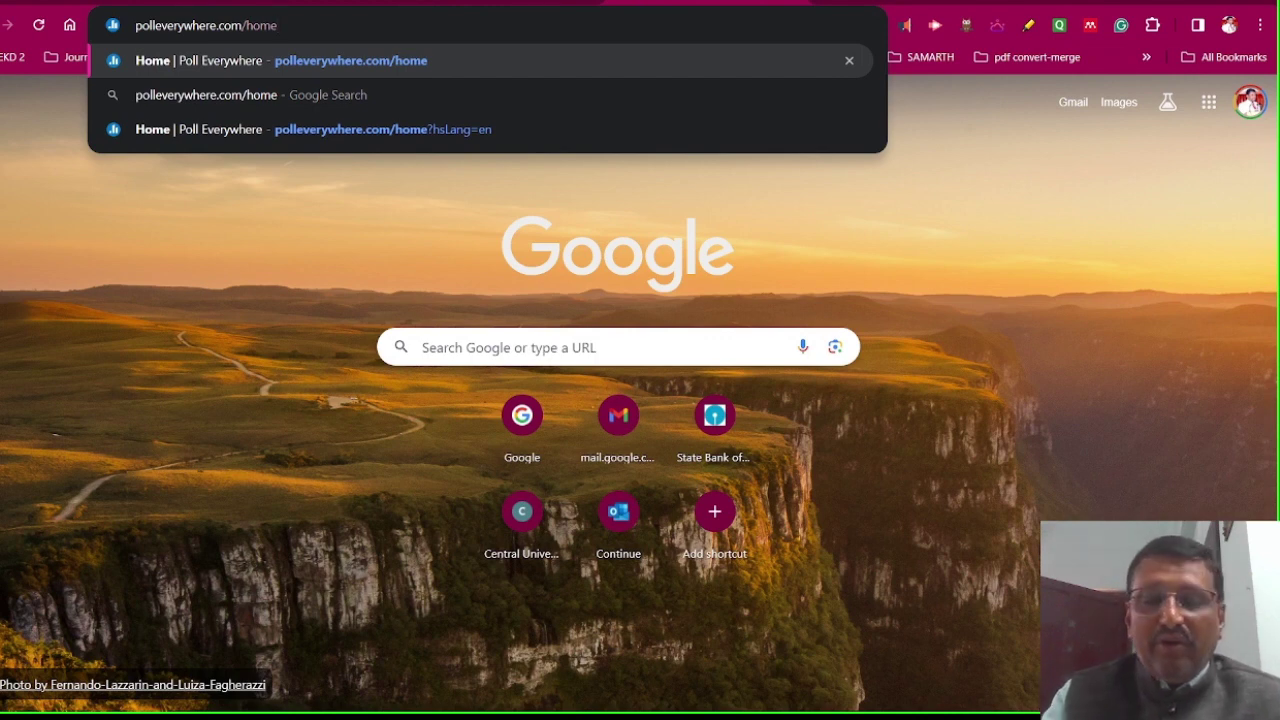
Copy the polleverywhere.com/home address and send it in the in-call messages of the Google Meet meeting.
{"action": "key", "text": "ctrl+a"}
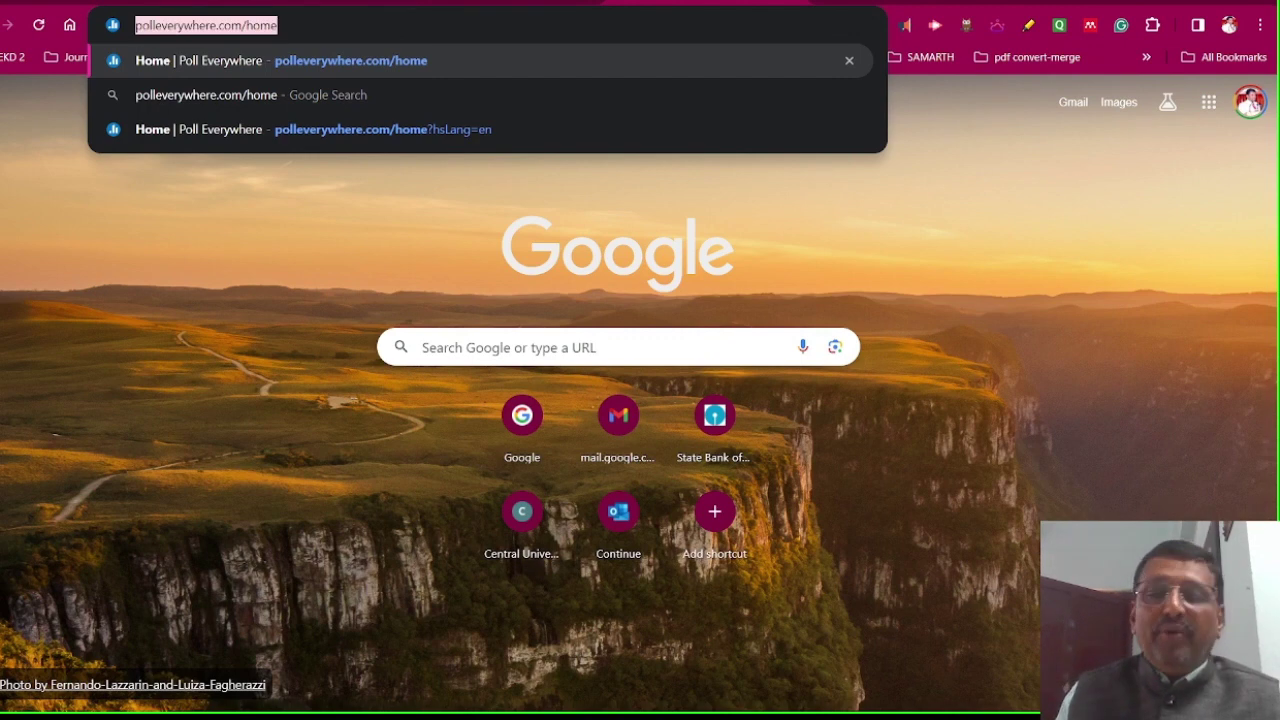
{"action": "key", "text": "ctrl+shift+Tab"}
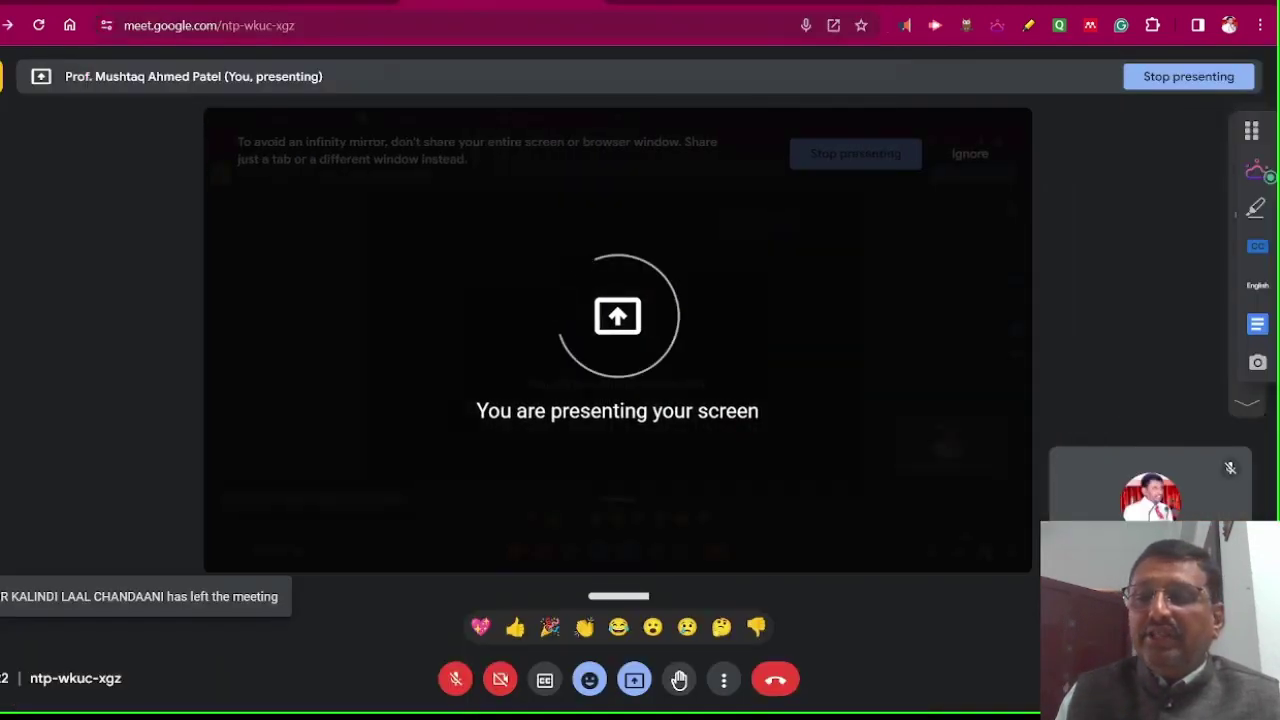
{"action": "key", "text": "ctrl+alt+c"}
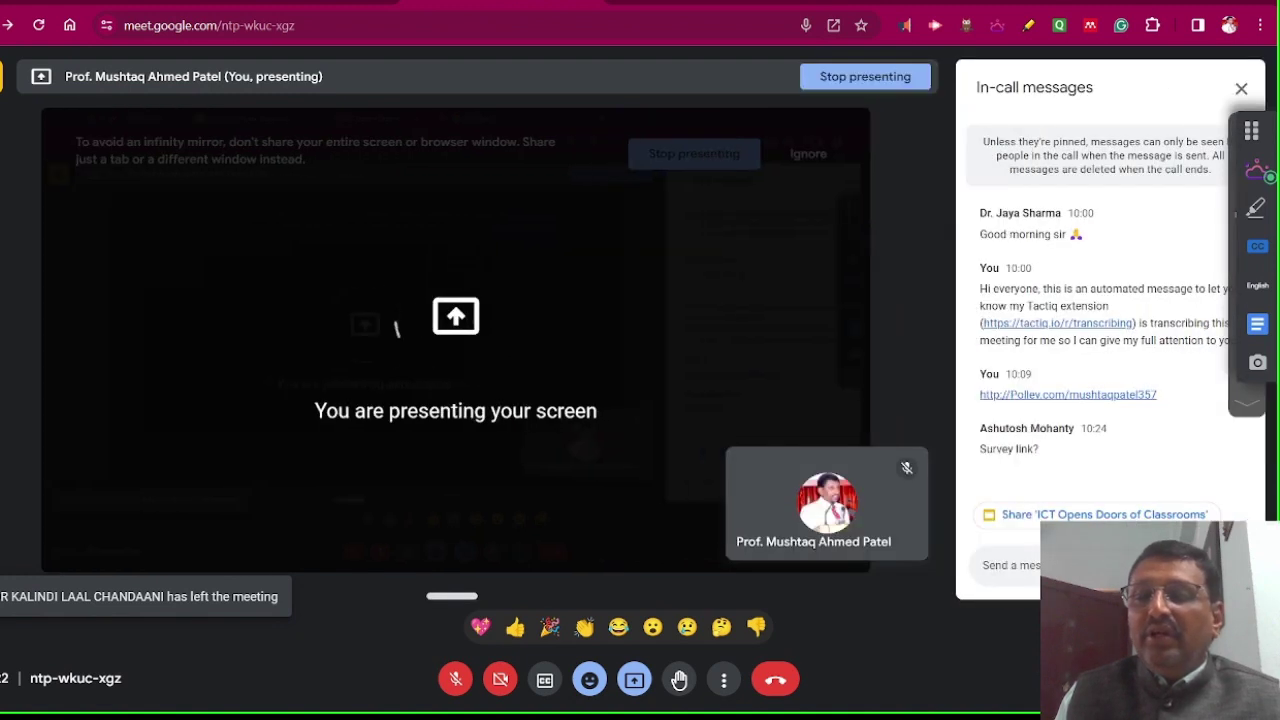
{"action": "key", "text": "ctrl+v"}
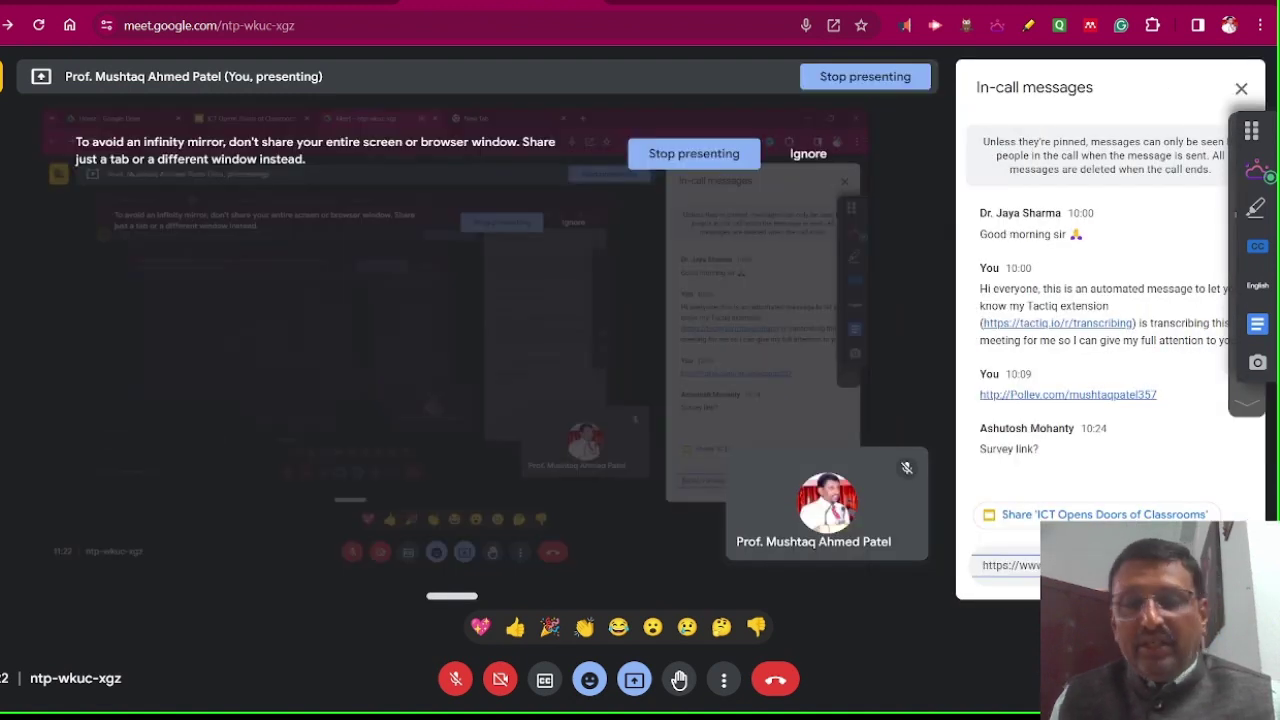
{"action": "key", "text": "Return"}
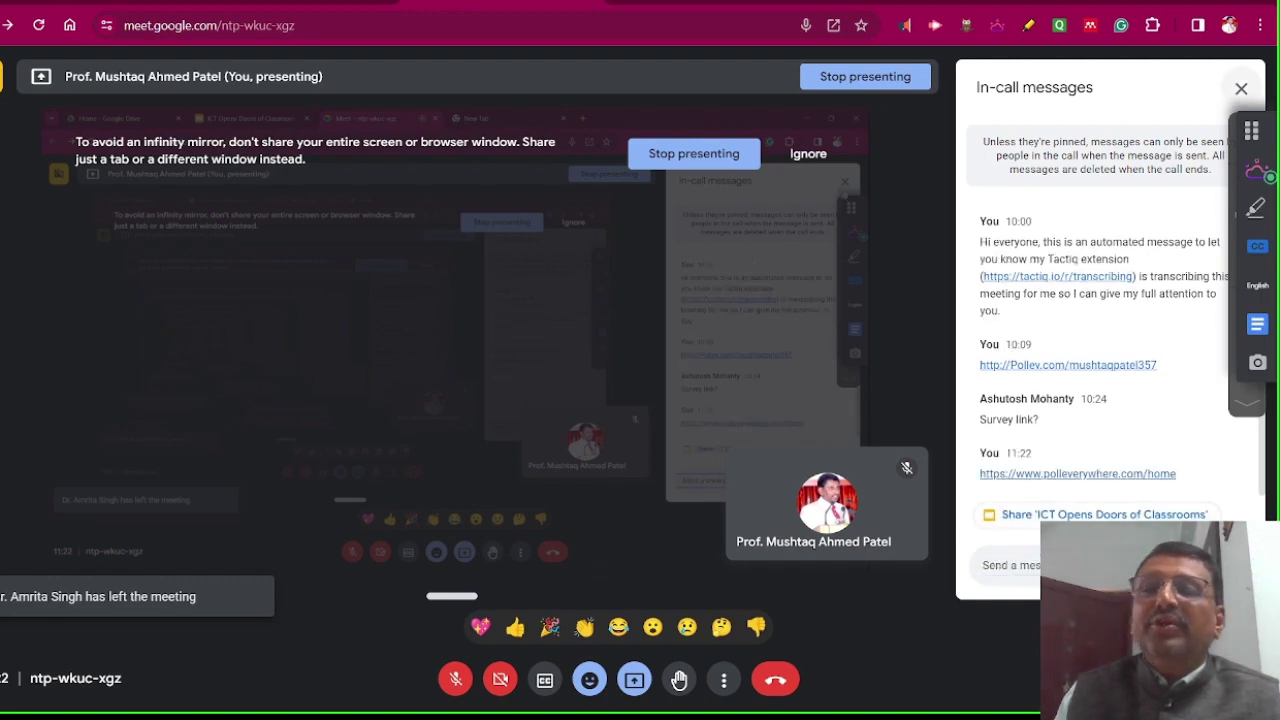
{"action": "left_click", "coordinate": [1241, 88]}
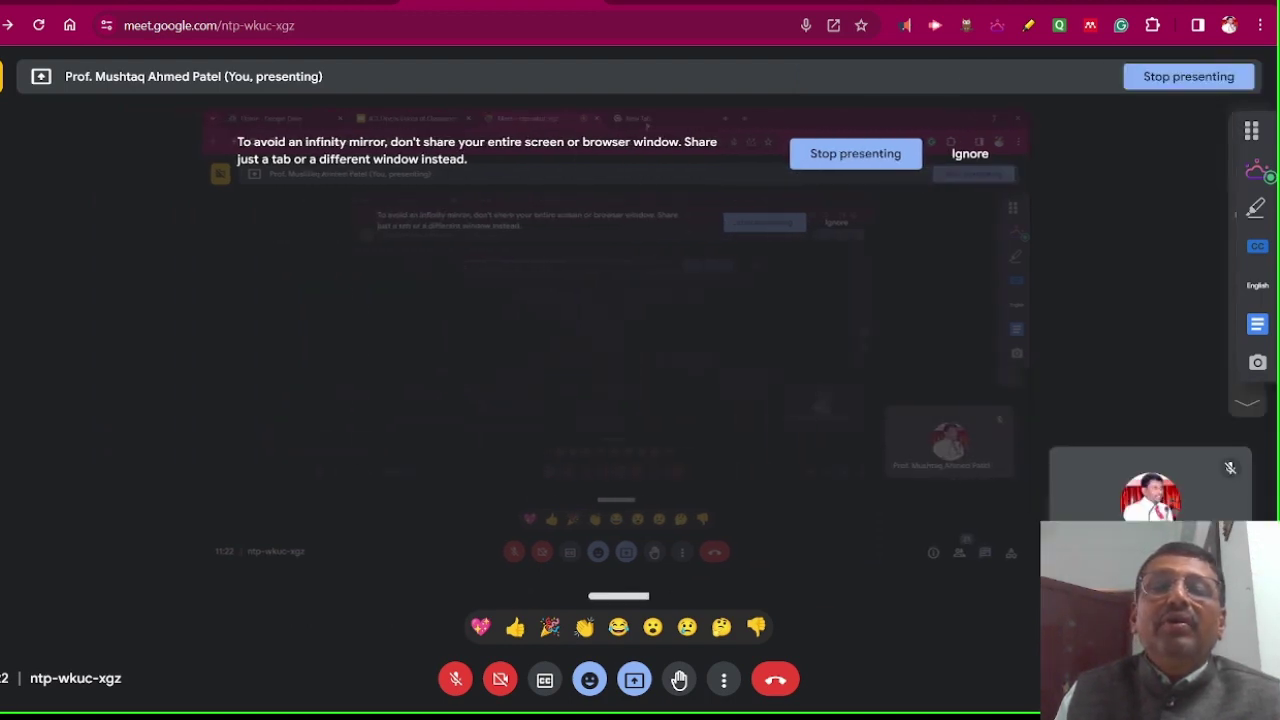
Switch to the new browser tab and load polleverywhere.com/home.
{"action": "left_click", "coordinate": [660, 2]}
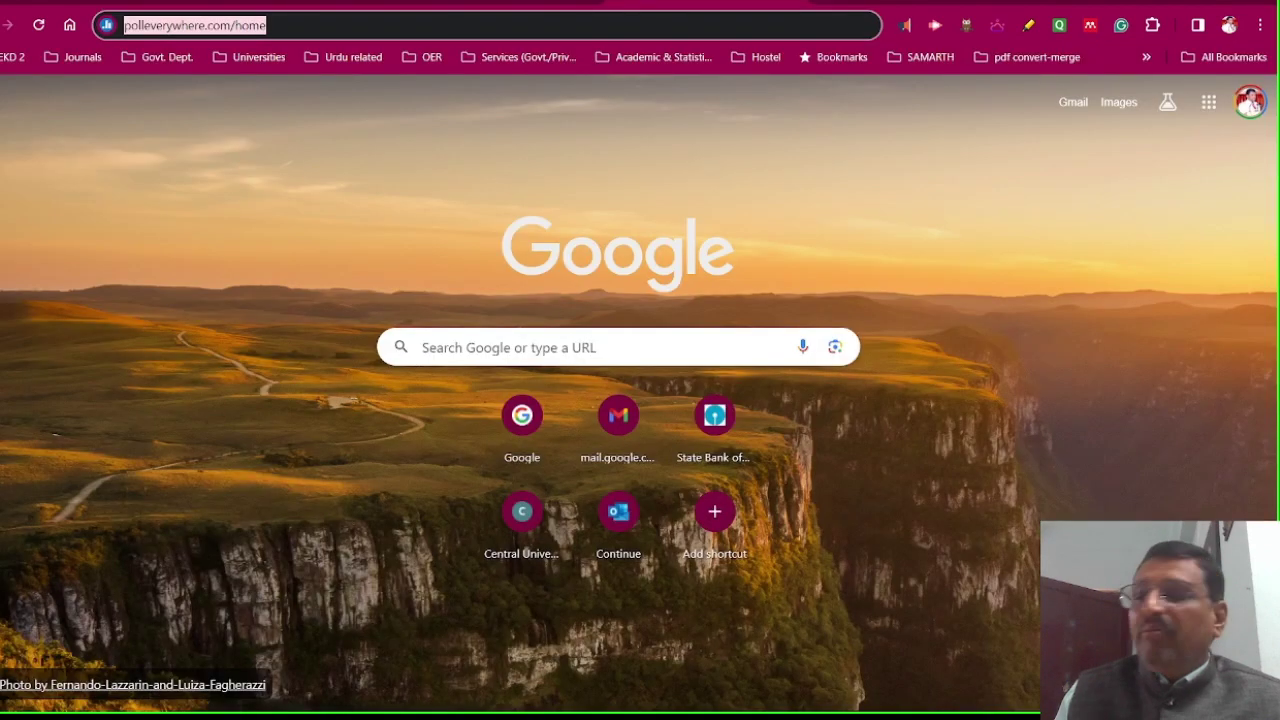
{"action": "left_click", "coordinate": [266, 25]}
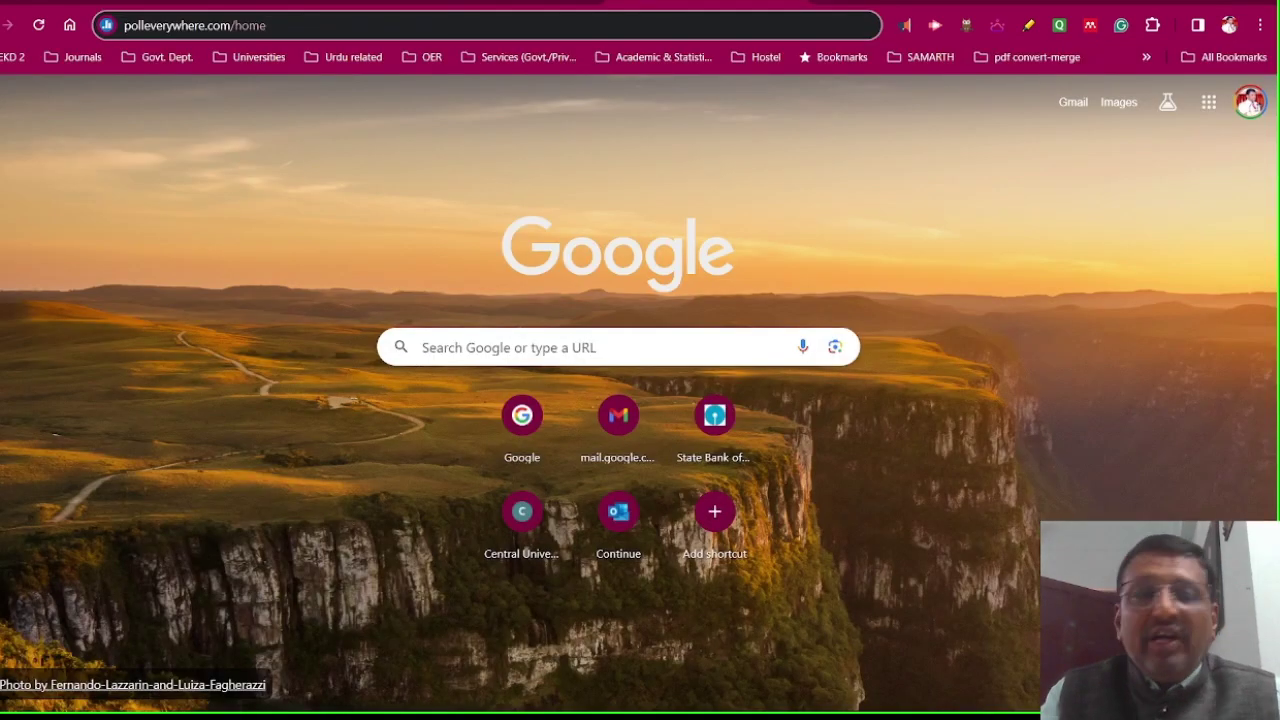
{"action": "key", "text": "Return"}
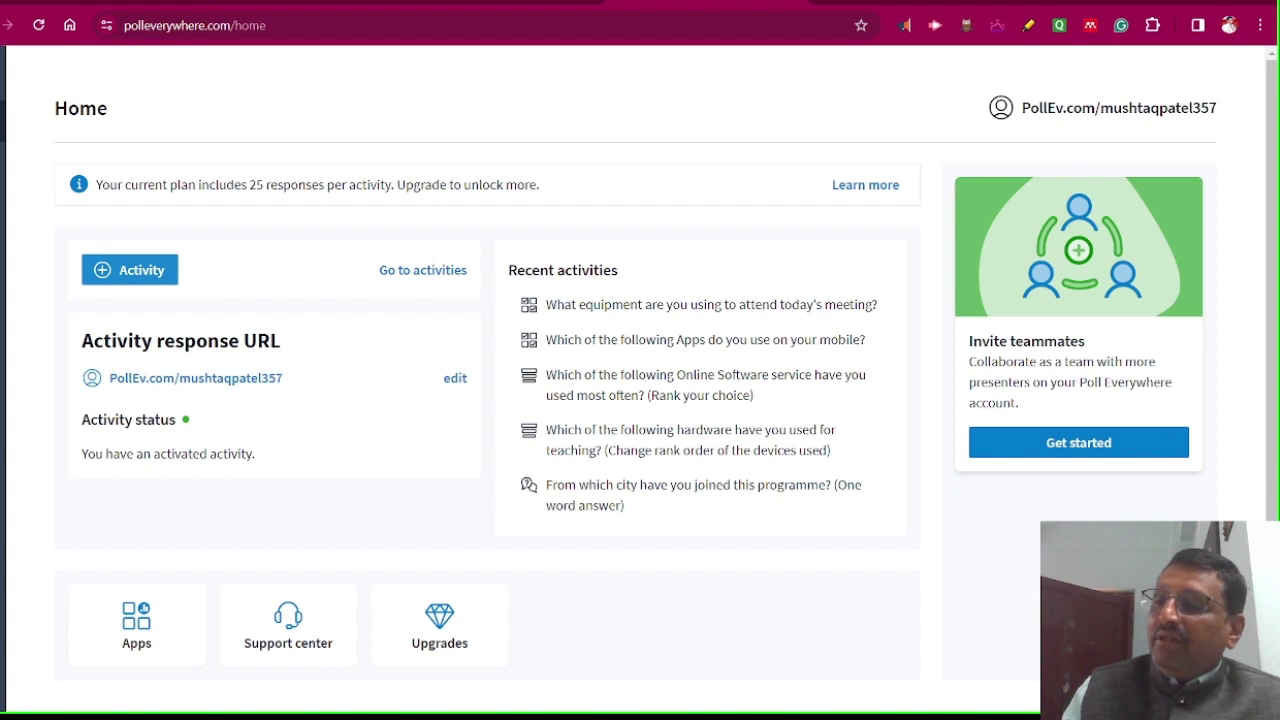
{"action": "left_click", "coordinate": [129, 269]}
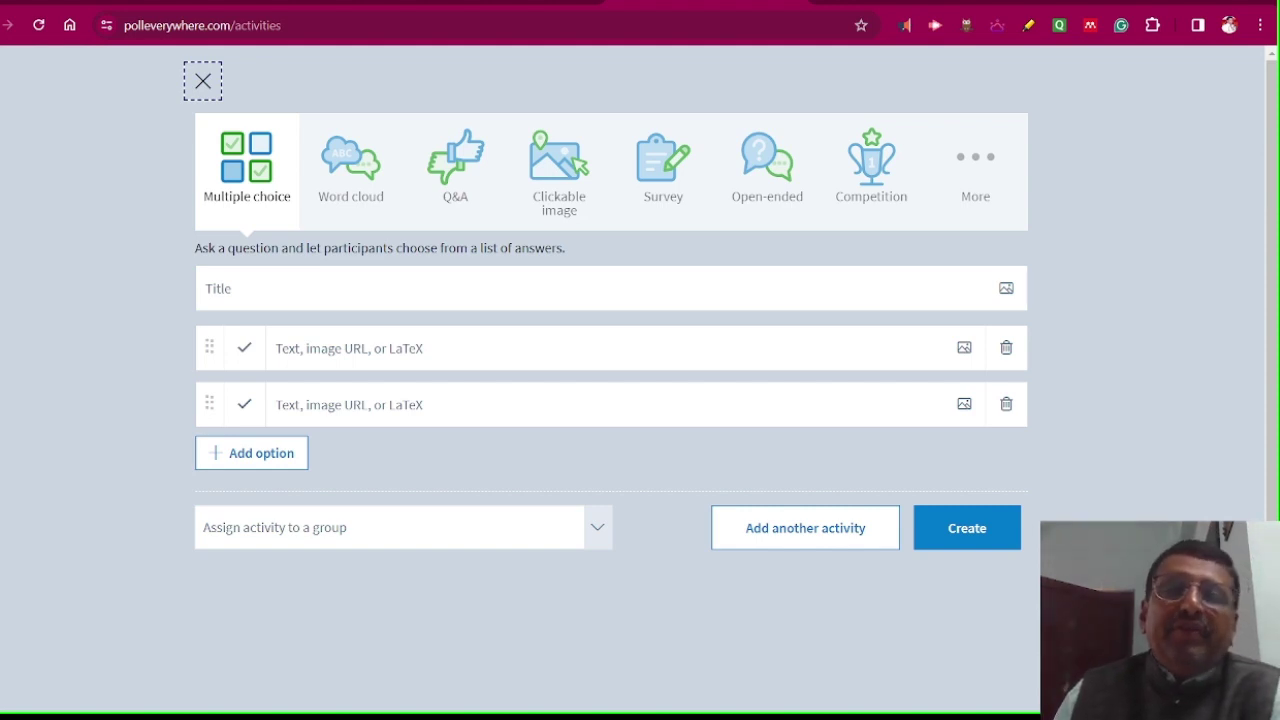
{"action": "key", "text": "Escape"}
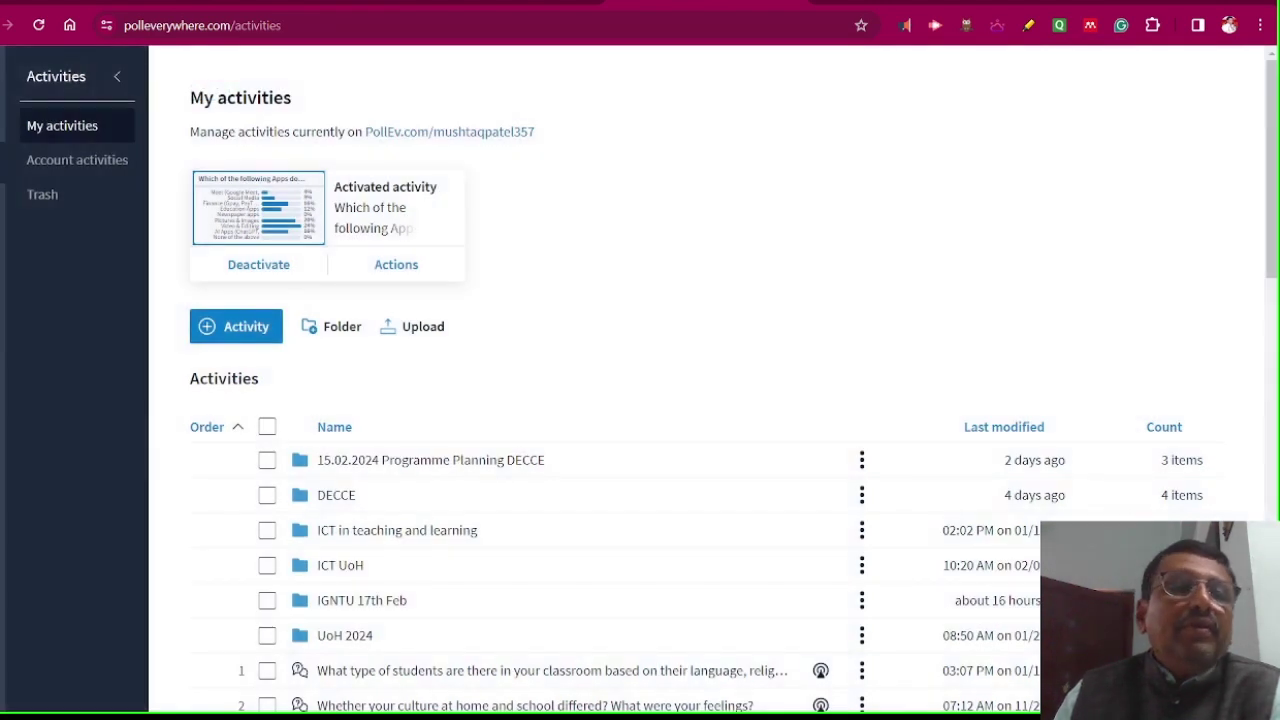
{"action": "left_click", "coordinate": [3, 122]}
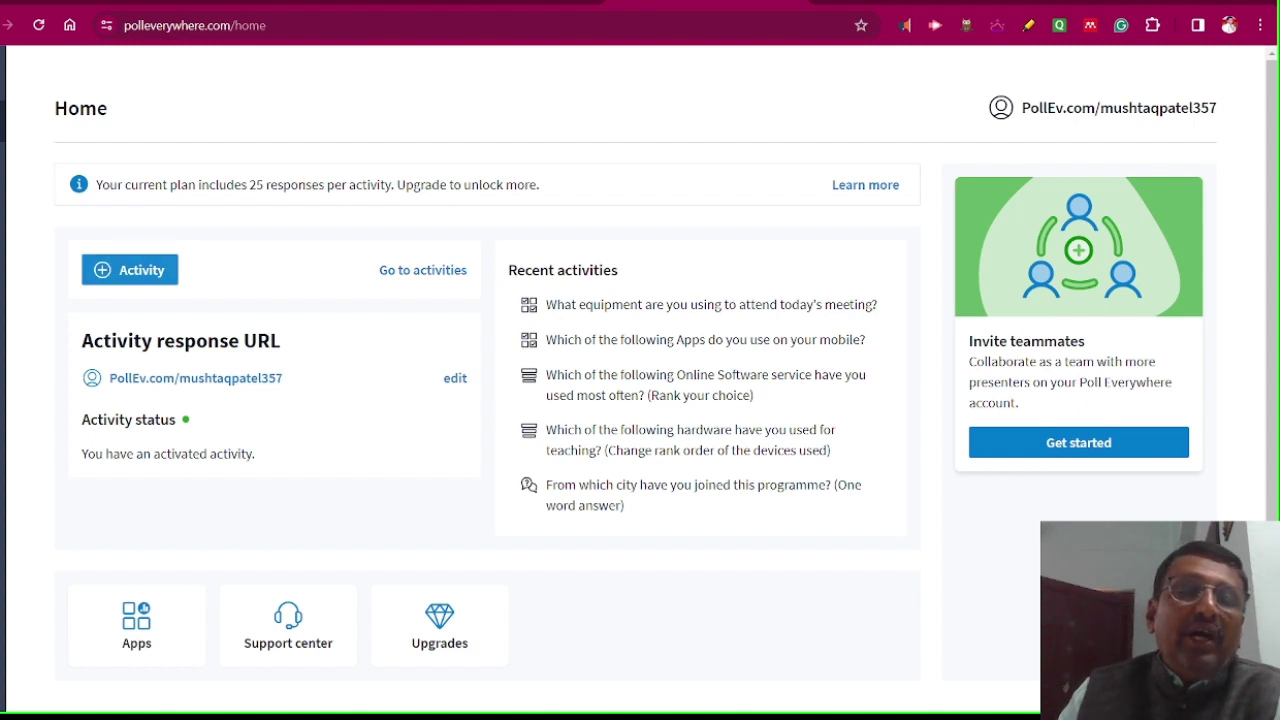
Start a new activity and examine the Word cloud, Q&A, Clickable image, Survey and Open-ended types.
{"action": "left_click", "coordinate": [129, 270]}
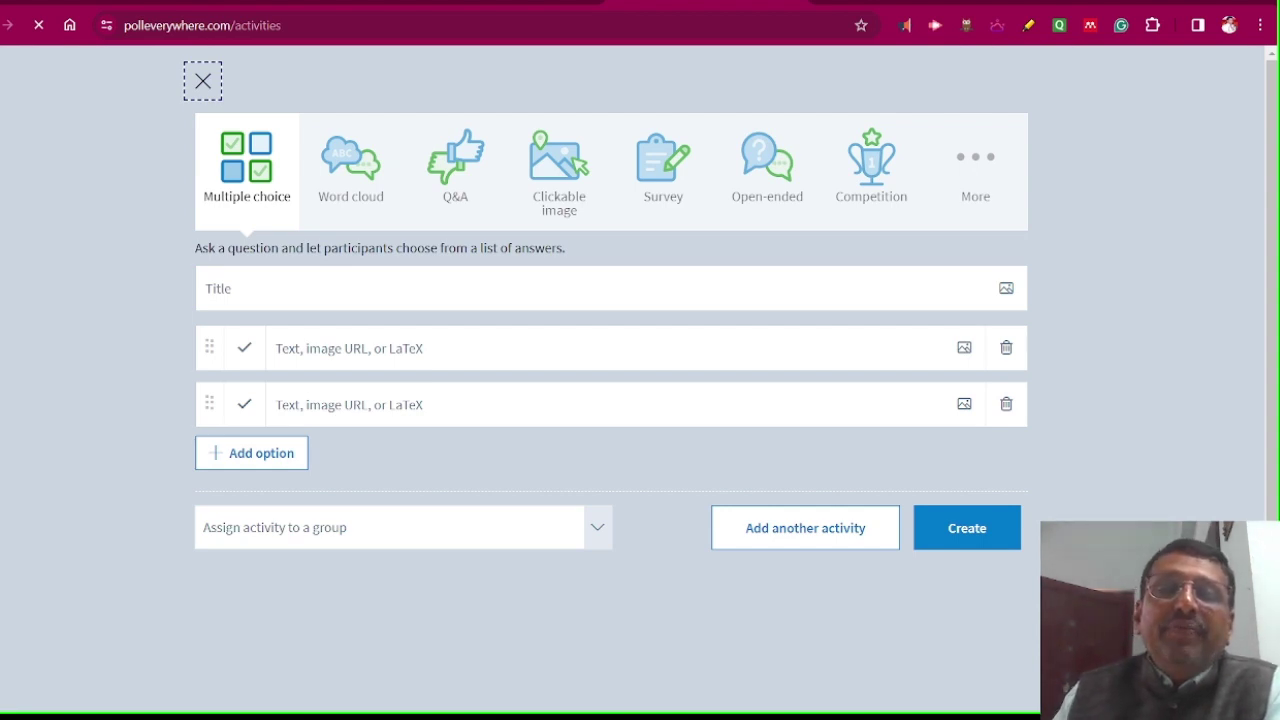
{"action": "left_click", "coordinate": [350, 170]}
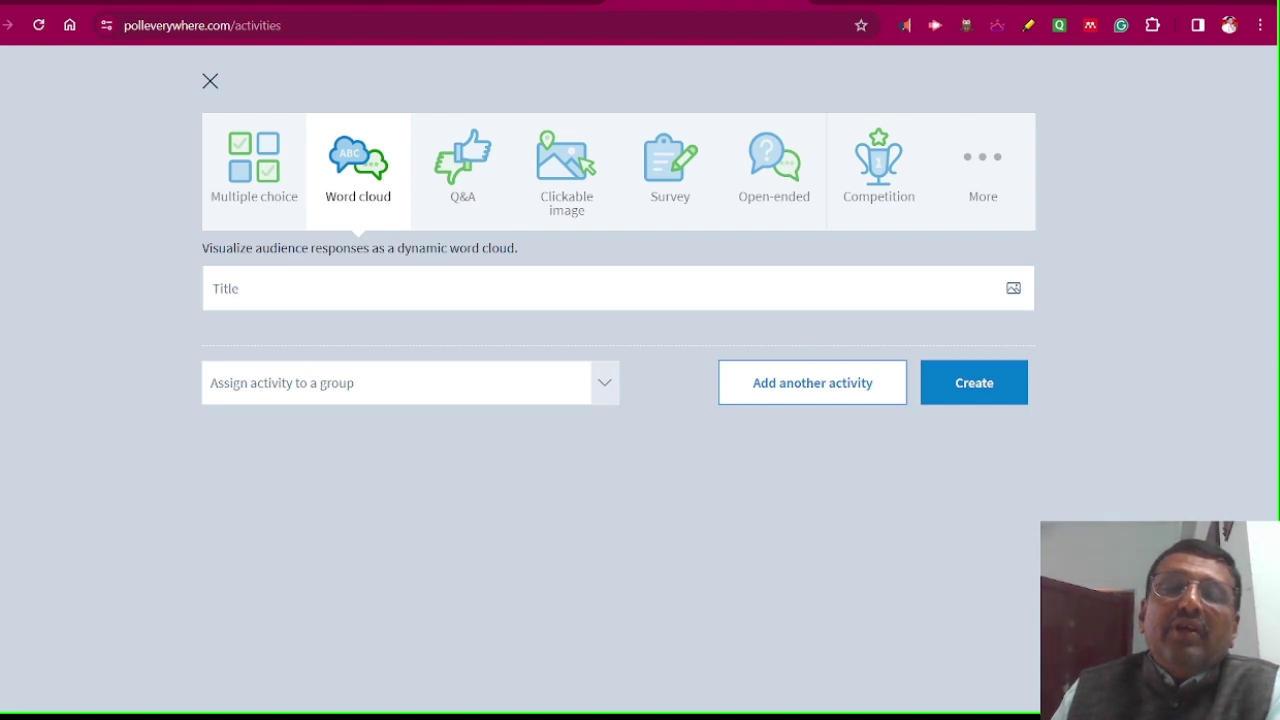
{"action": "left_click", "coordinate": [462, 170]}
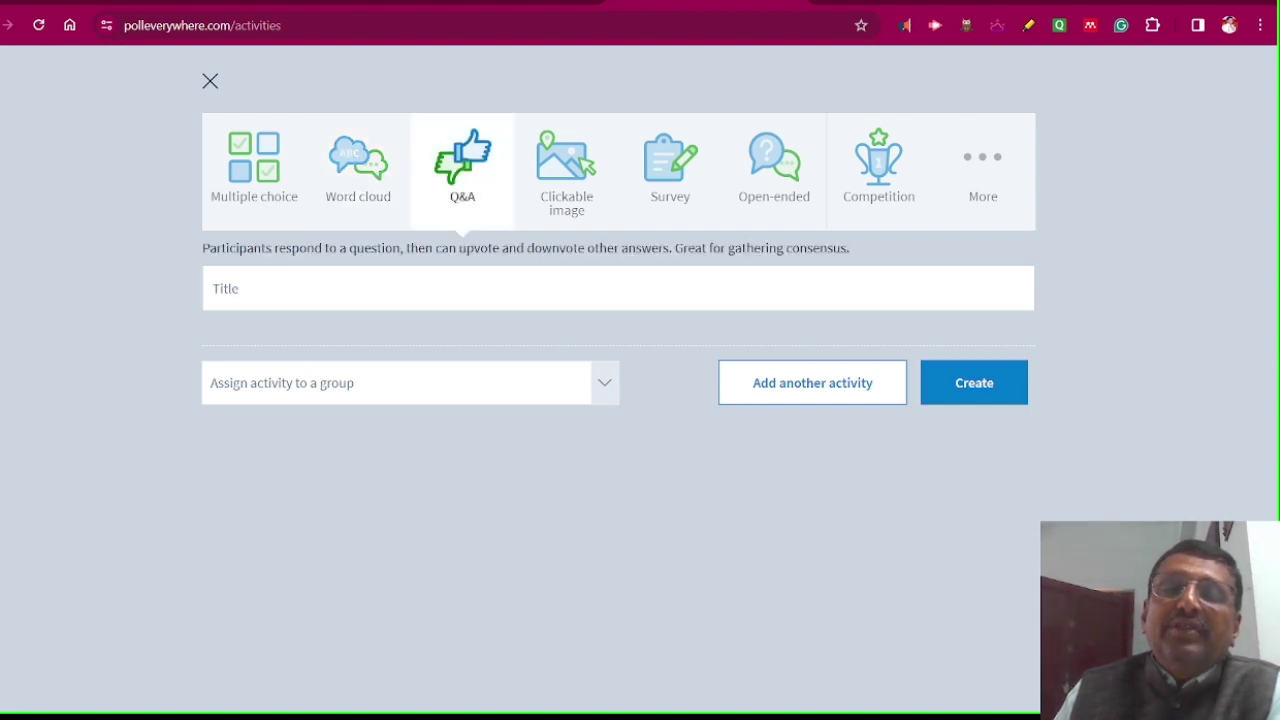
{"action": "left_click", "coordinate": [566, 170]}
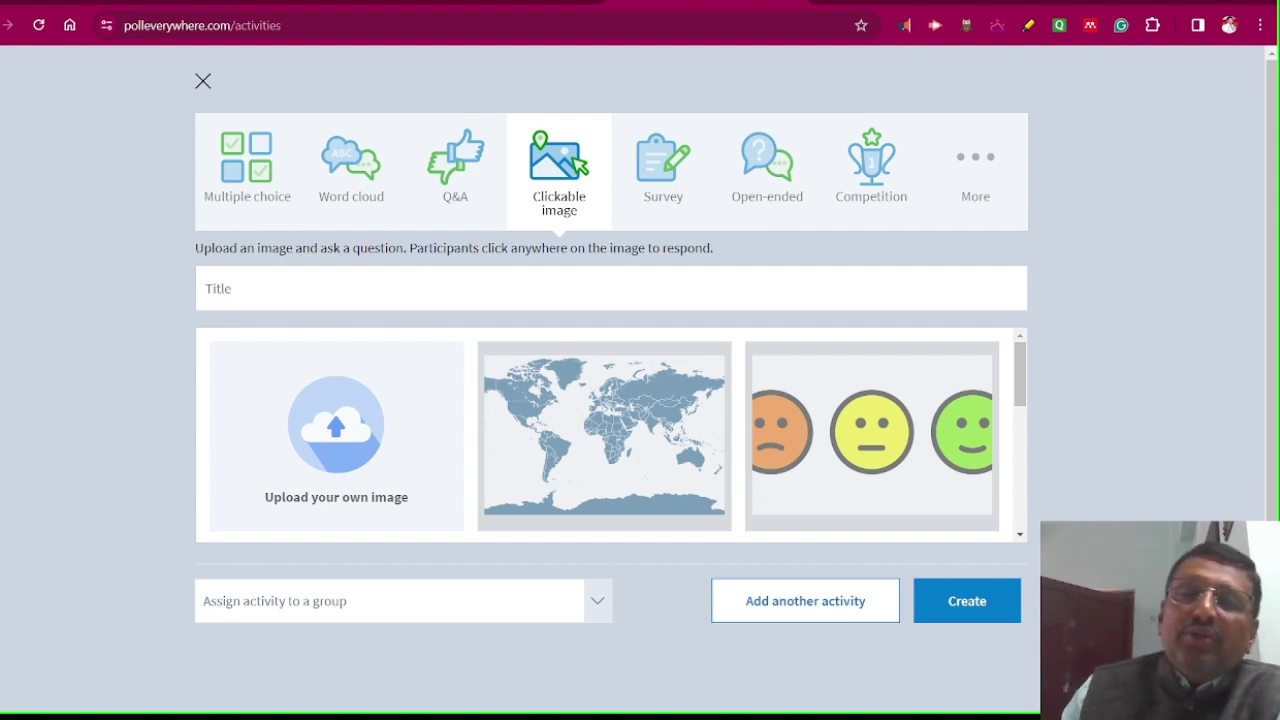
{"action": "left_click", "coordinate": [663, 170]}
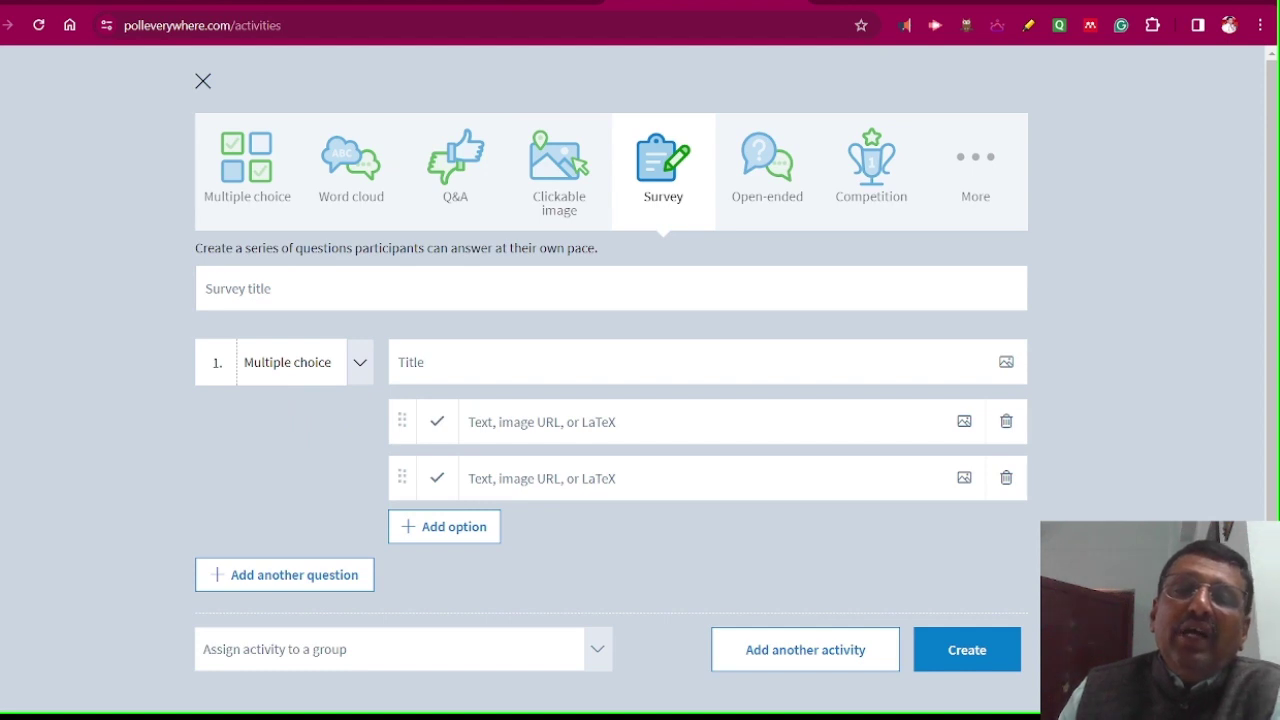
{"action": "left_click", "coordinate": [559, 170]}
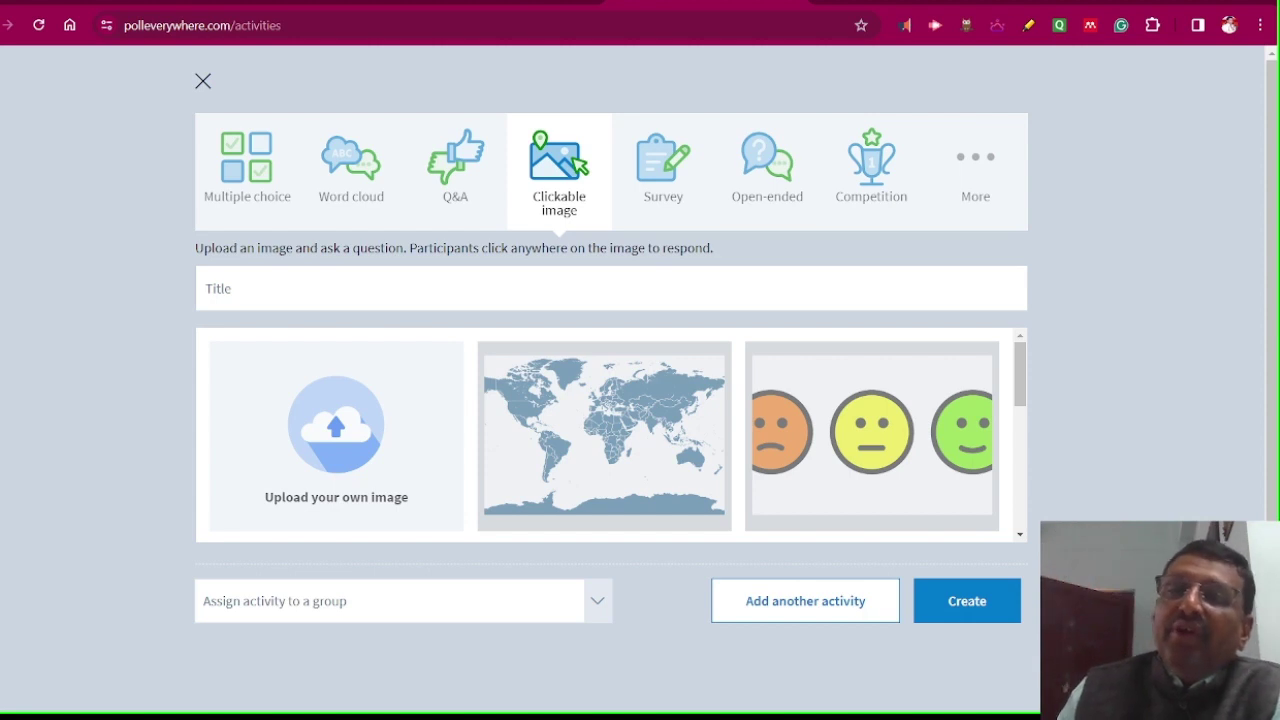
{"action": "left_click", "coordinate": [767, 170]}
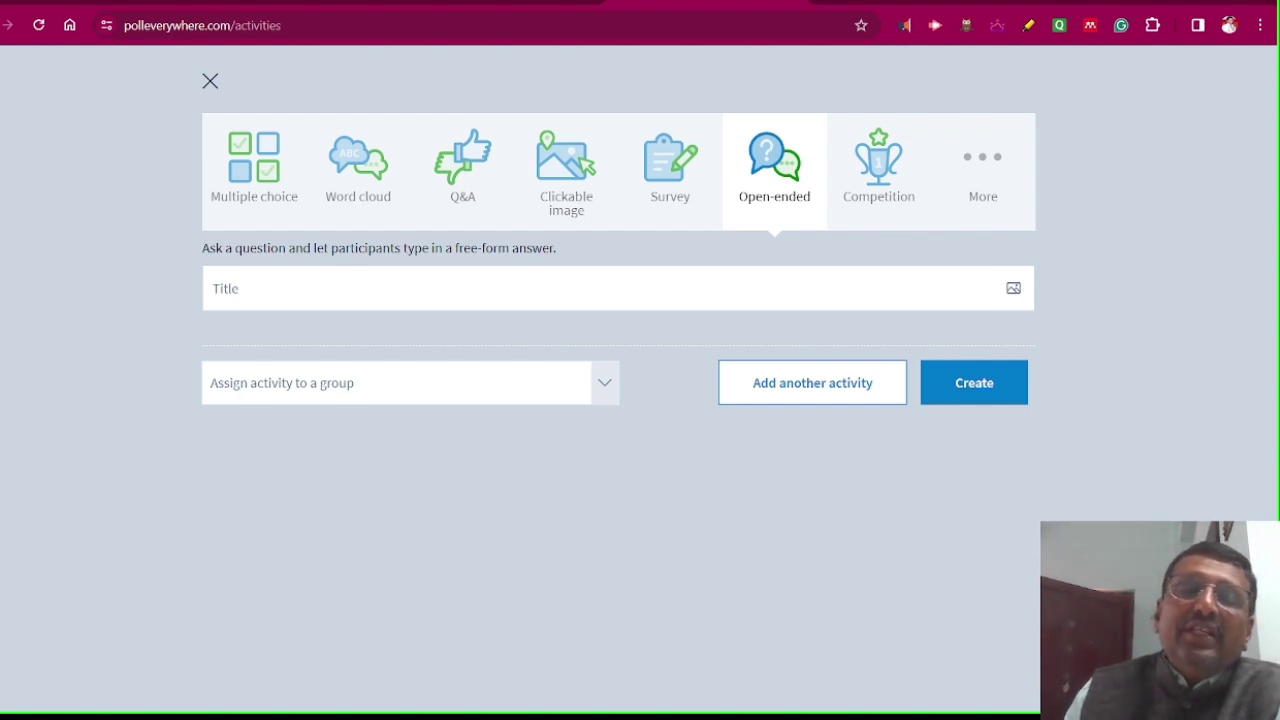
{"action": "left_click", "coordinate": [357, 170]}
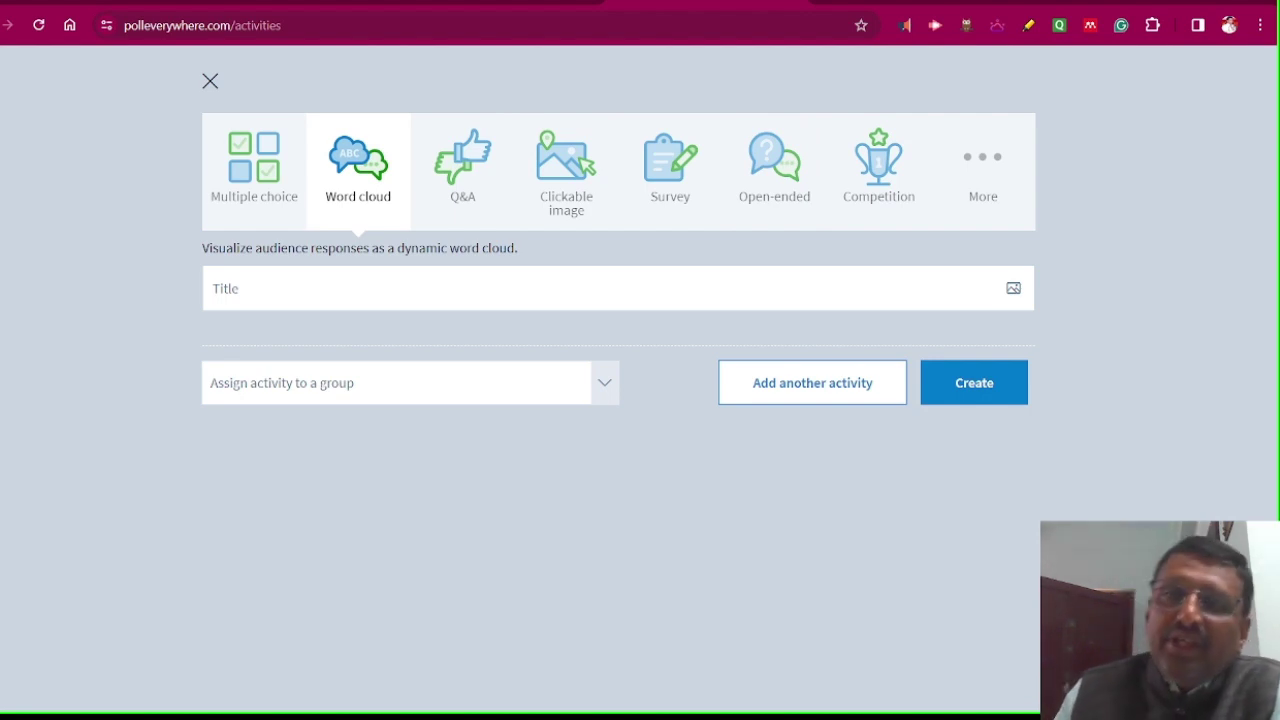
{"action": "left_click", "coordinate": [774, 170]}
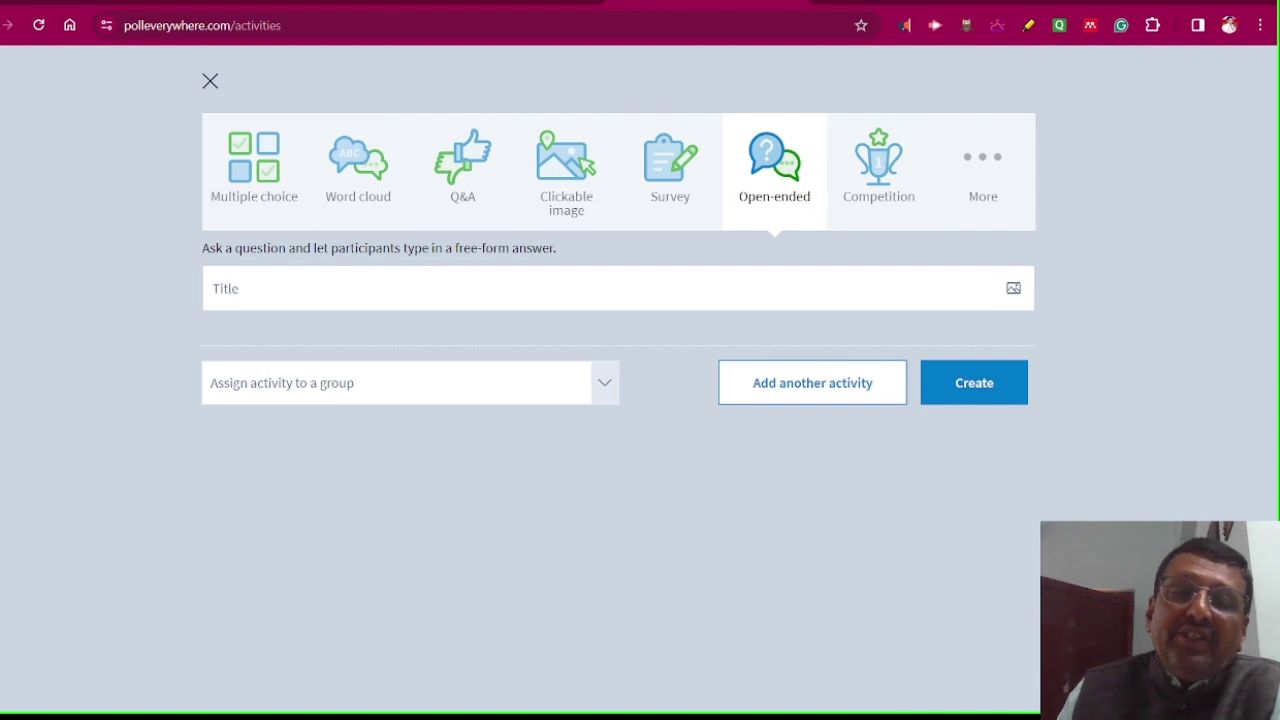
Choose the Word cloud type and title the activity "How was todays' programme?".
{"action": "left_click", "coordinate": [357, 170]}
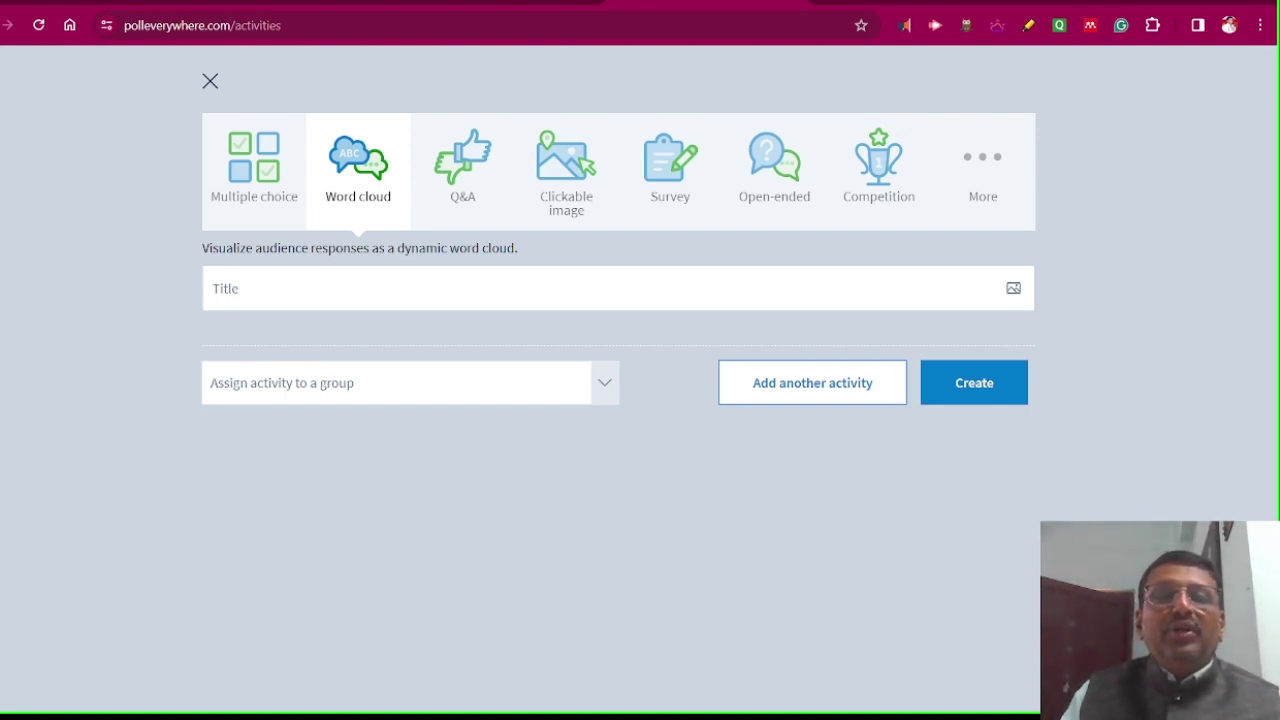
{"action": "left_click", "coordinate": [213, 295]}
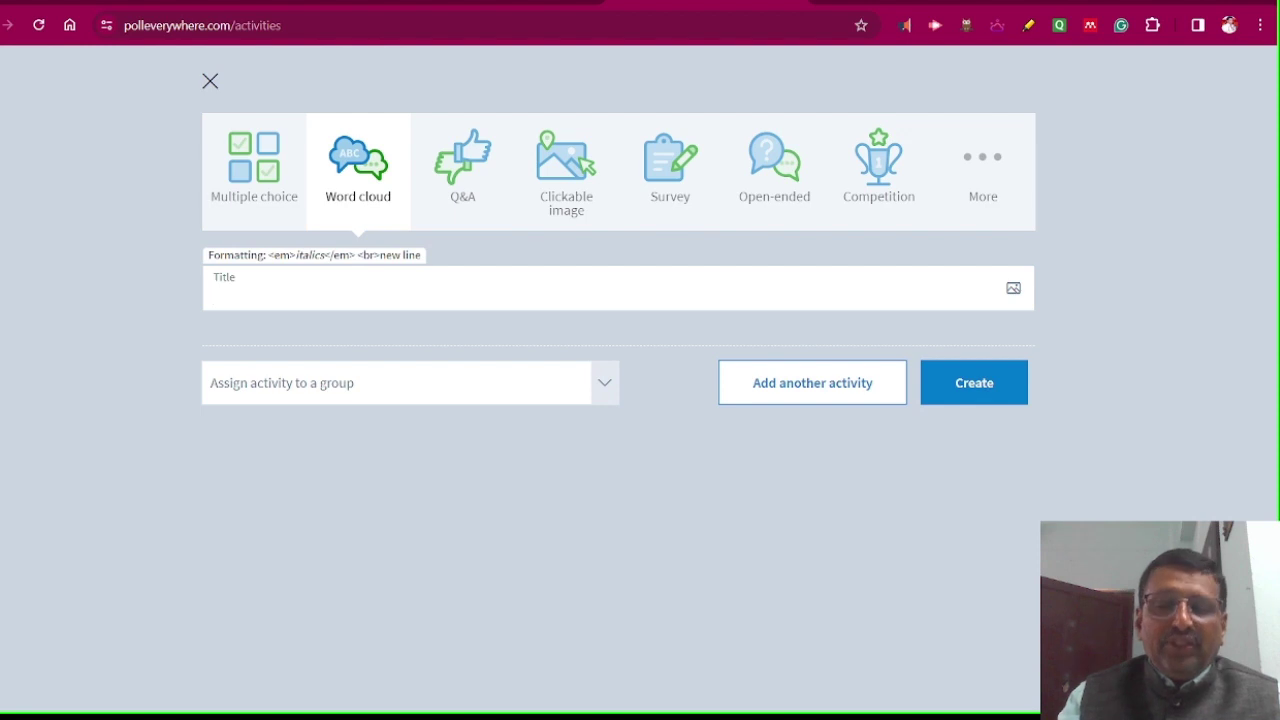
{"action": "type", "text": "HOw"}
{"action": "key", "text": "BackSpace"}
{"action": "key", "text": "BackSpace"}
{"action": "type", "text": "ow was "}
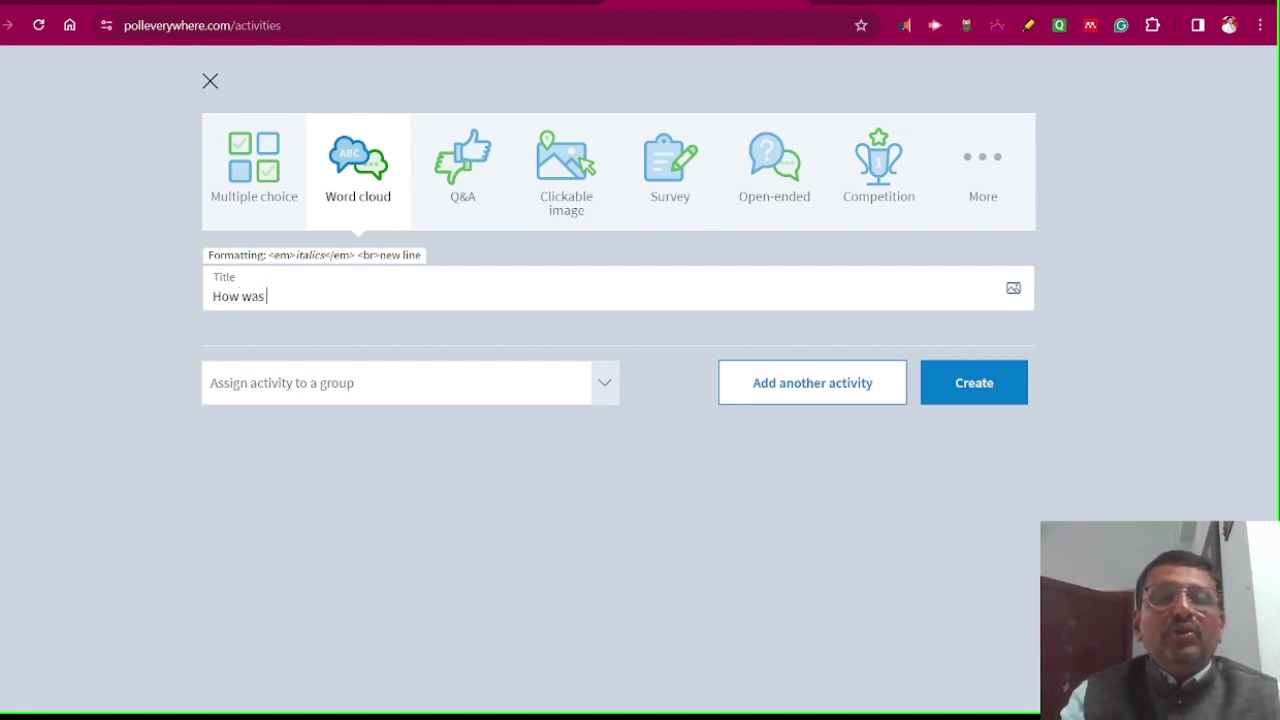
{"action": "type", "text": "todays"}
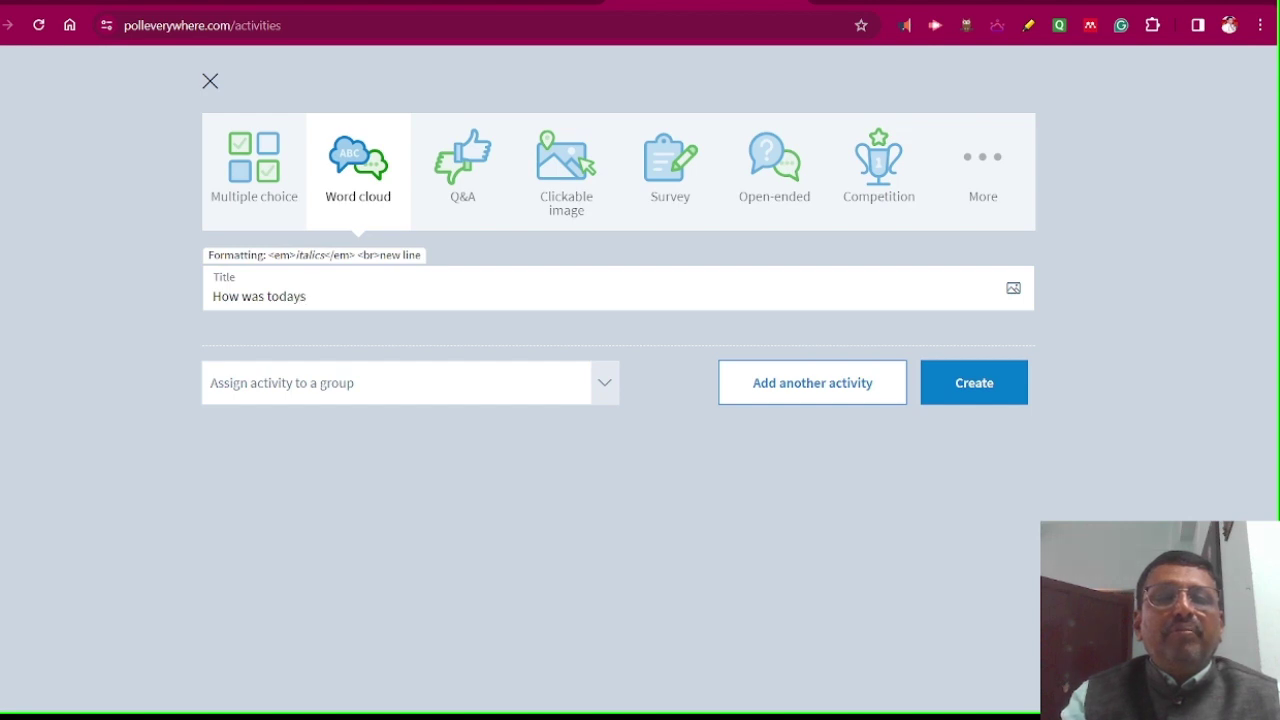
{"action": "type", "text": "' pro"}
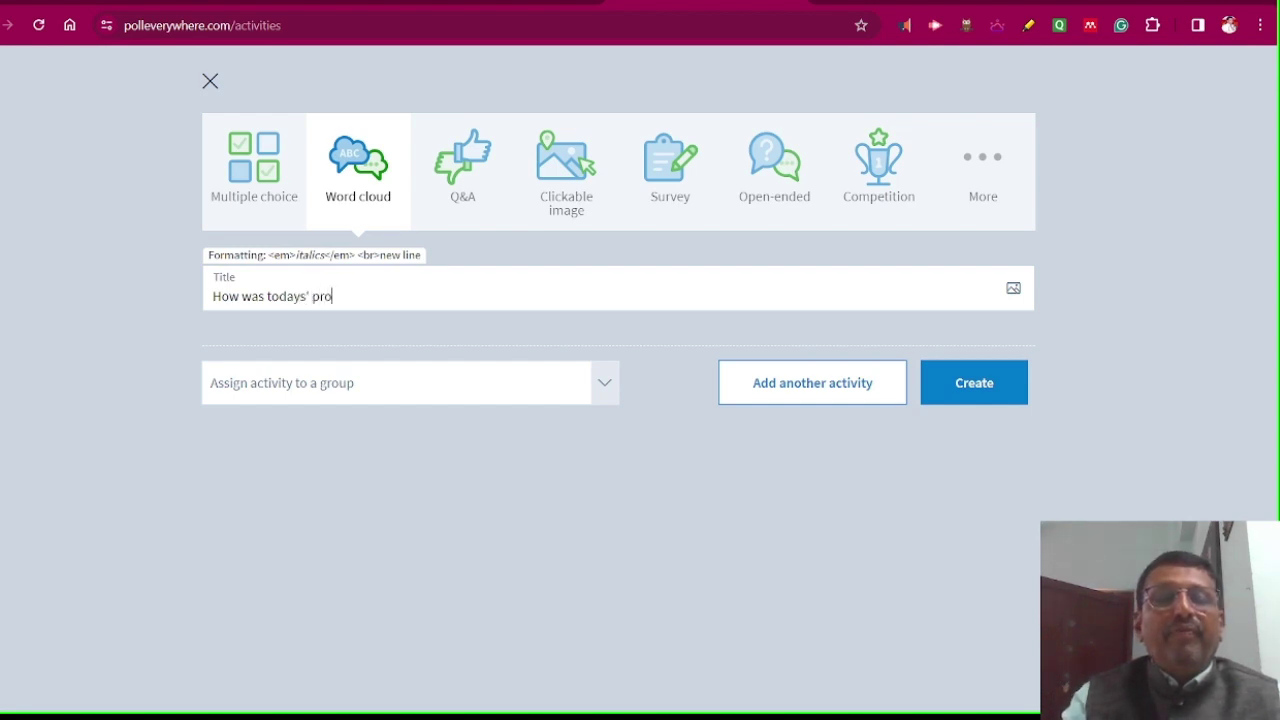
{"action": "type", "text": "gramme?"}
{"action": "key", "text": "ctrl+a"}
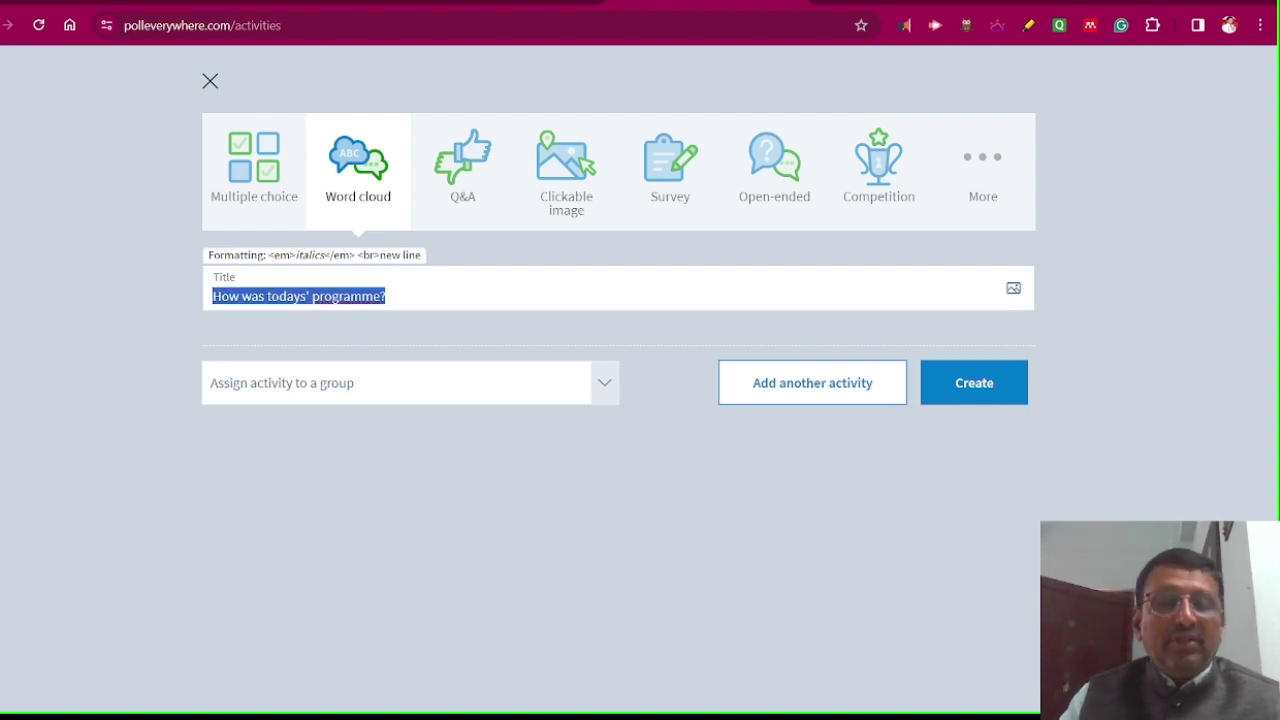
Change the activity type to Multiple choice and enter "Good" and "Ok" as its first two answer options.
{"action": "left_click", "coordinate": [254, 170]}
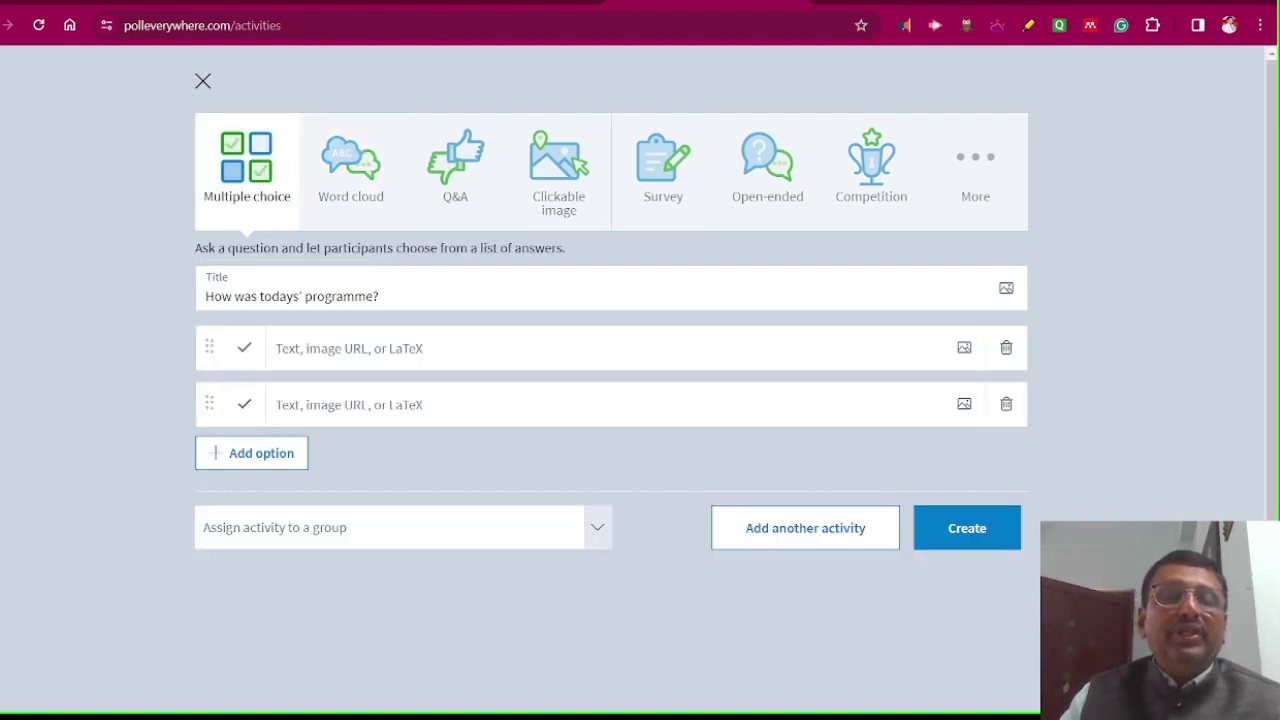
{"action": "left_click", "coordinate": [276, 350]}
{"action": "type", "text": "God"}
{"action": "key", "text": "BackSpace"}
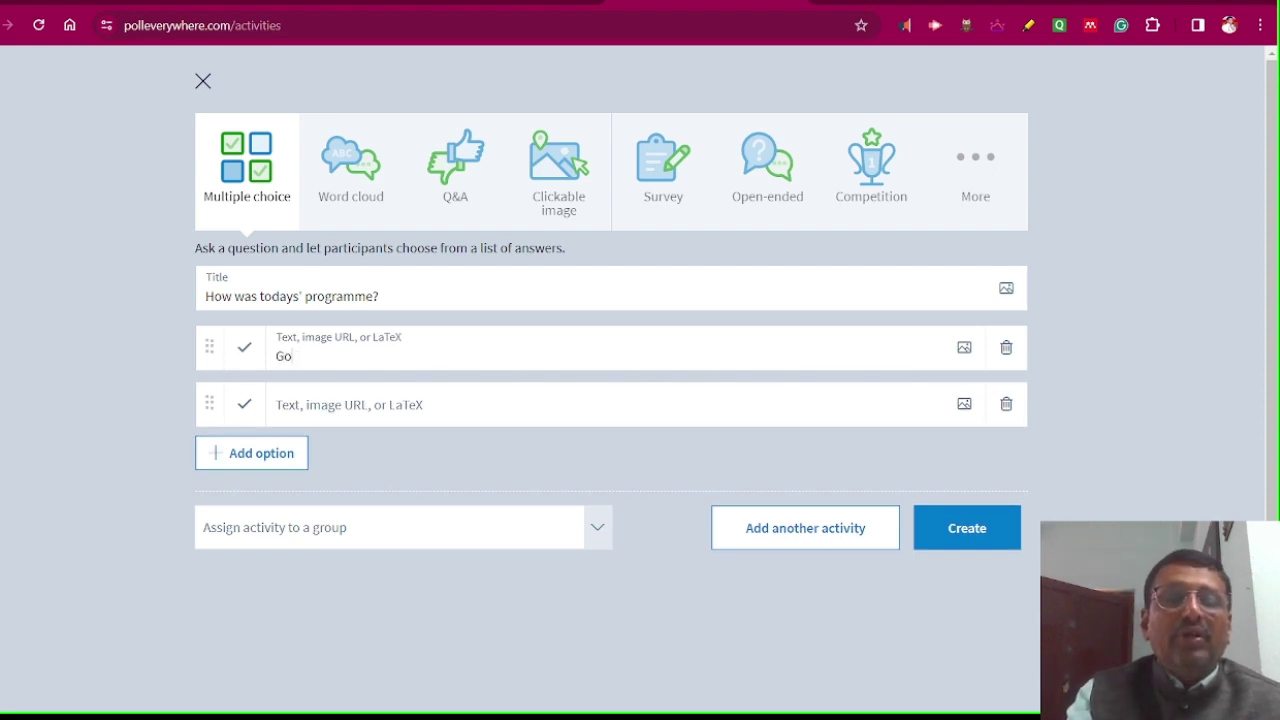
{"action": "type", "text": "od"}
{"action": "key", "text": "Tab"}
{"action": "left_click", "coordinate": [276, 404]}
{"action": "type", "text": "Ok"}
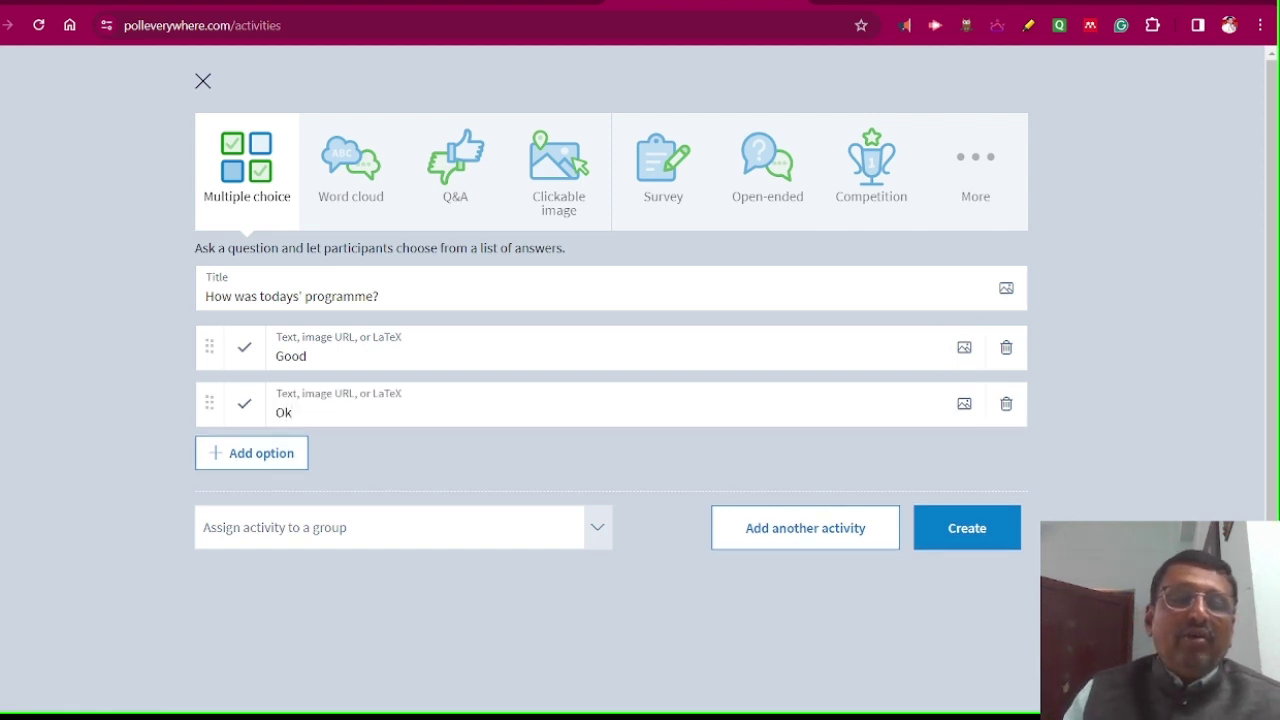
Add a third answer option "Not Good" and create the multiple choice activity.
{"action": "left_click", "coordinate": [251, 453]}
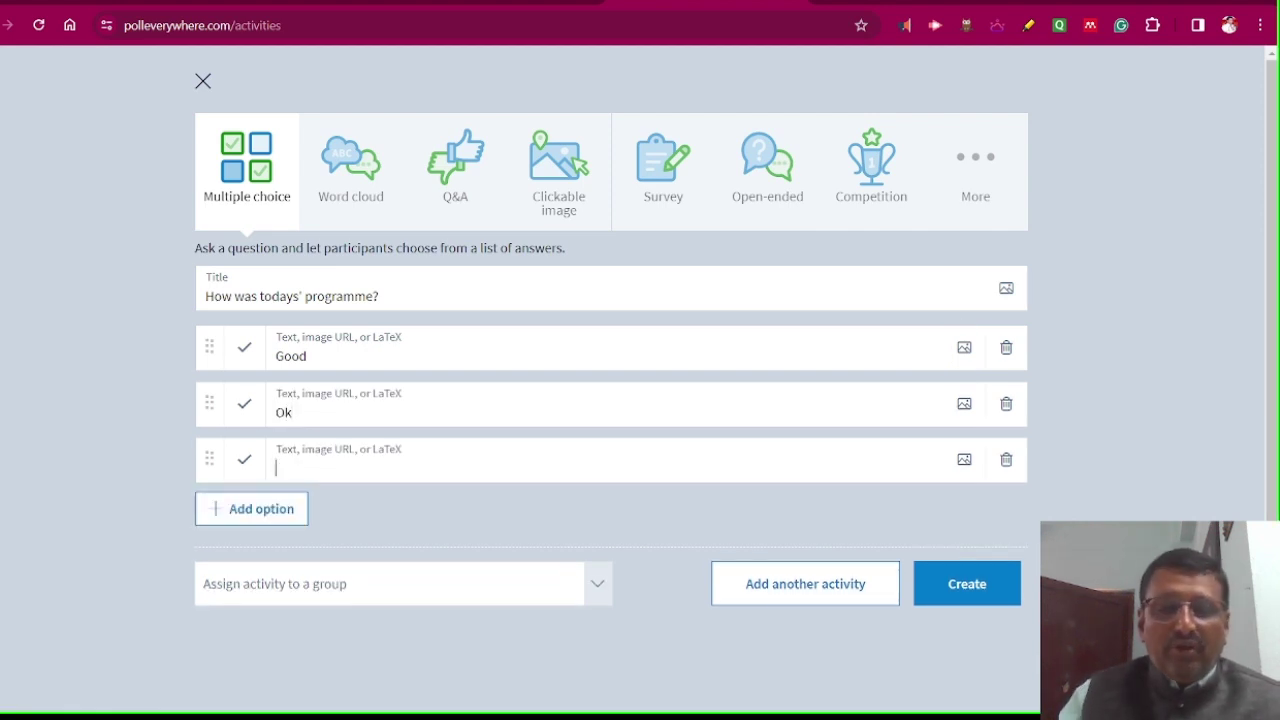
{"action": "type", "text": "Not Good"}
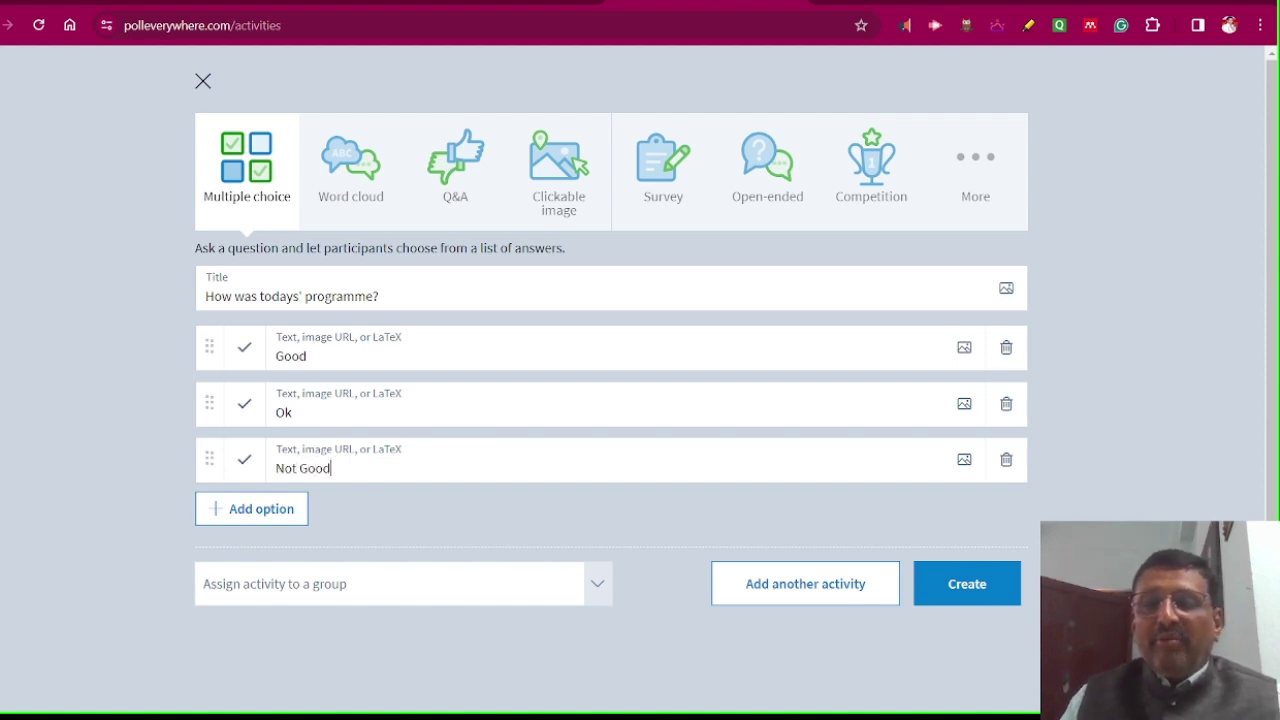
{"action": "left_click", "coordinate": [966, 583]}
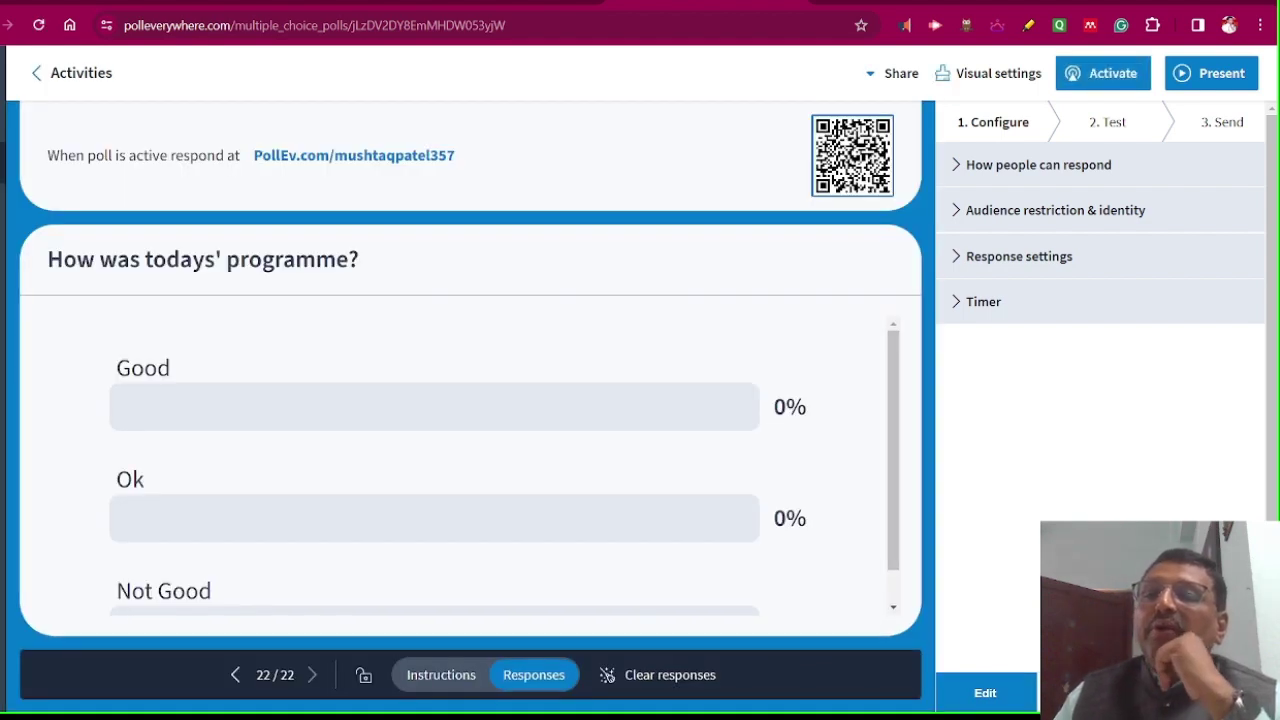
Activate the poll about the programme and present it full screen.
{"action": "left_click", "coordinate": [1102, 73]}
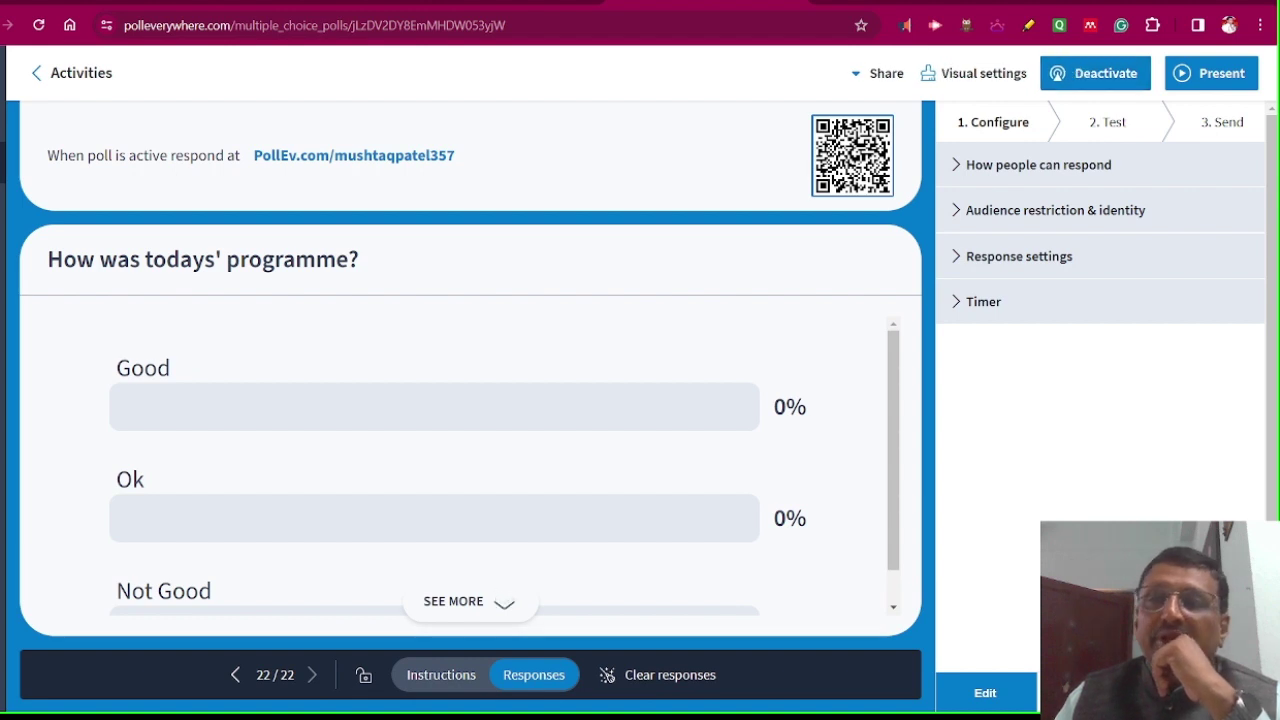
{"action": "left_click", "coordinate": [1210, 73]}
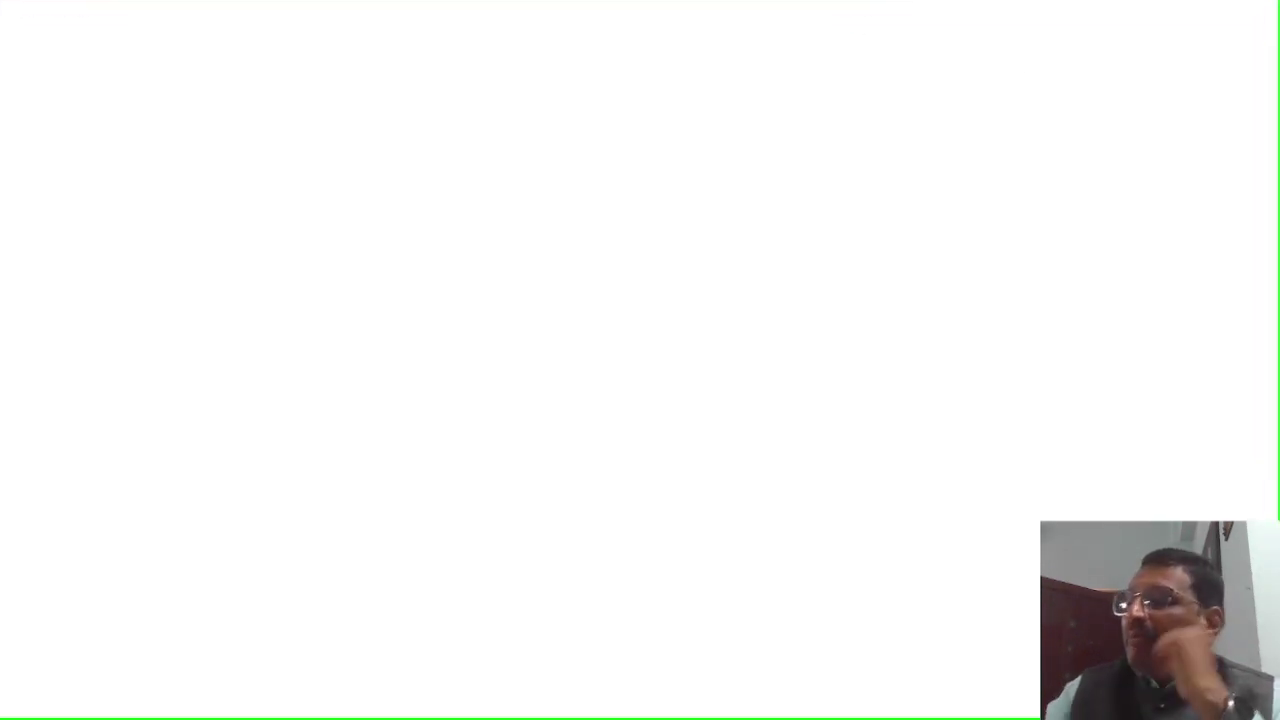